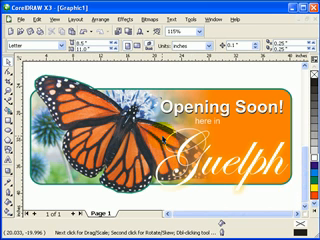
scroll(170, 108, "down", 2)
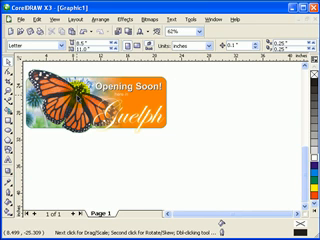
- Extract the butterfly photo from the banner's PowerClip via Effects > PowerClip > Extract Contents
left_click(50, 100)
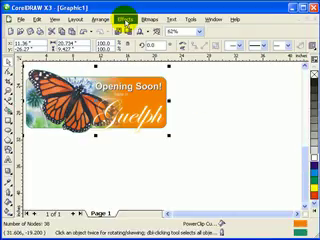
left_click(128, 19)
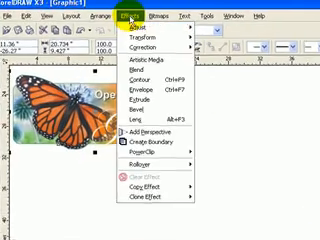
mouse_move(140, 134)
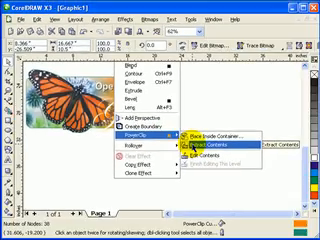
left_click(190, 144)
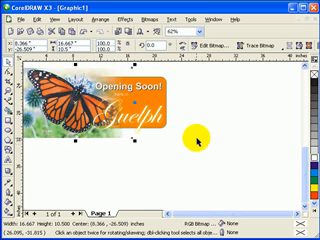
- Drag the empty PowerClip container off to the right and delete it
left_click(197, 140)
mouse_move(104, 143)
left_mouse_down()
mouse_move(241, 156)
mouse_move(263, 145)
left_mouse_up()
key("Delete")
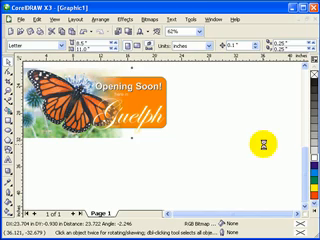
- Move the butterfly beside the banner and clear its fountain transparency
left_click_drag(58, 130, 213, 135)
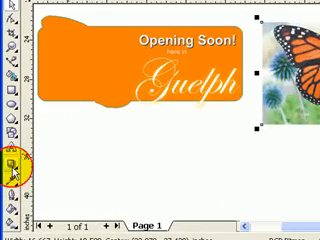
left_click(13, 172)
left_click(120, 168)
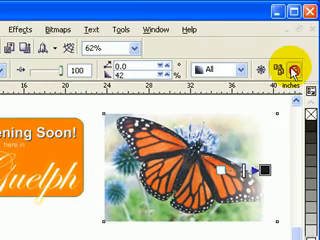
left_click(292, 71)
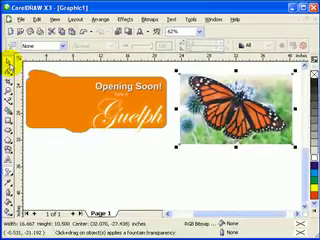
left_click(8, 62)
left_click(107, 167)
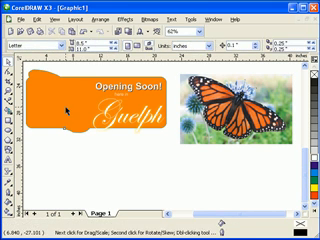
- Delete the orange banner shape, leaving the 'Opening Soon! Guelph' text and the photo
left_click(75, 134)
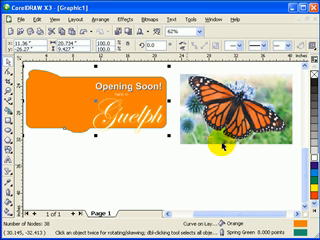
left_click(183, 172)
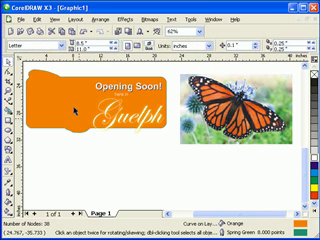
left_click(167, 110)
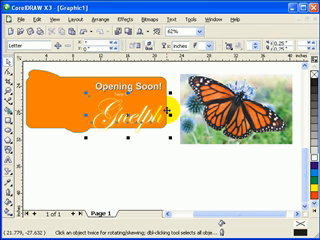
left_click(67, 126)
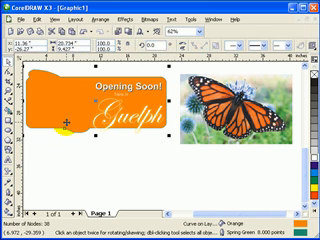
key("Delete")
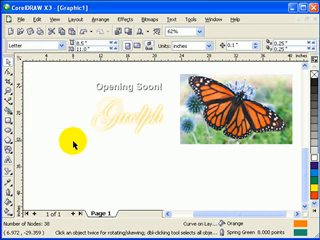
left_click_drag(250, 217, 268, 219)
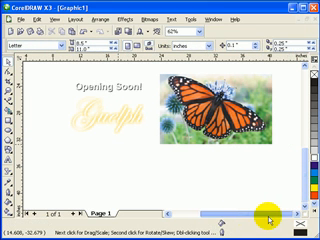
- Draw a rectangle over the zoomed-in butterfly and pull its top and bottom edges inward
left_click(8, 87)
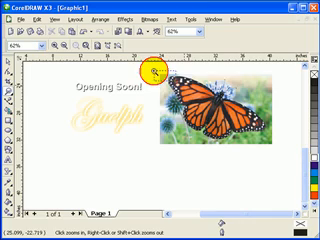
mouse_move(155, 71)
left_mouse_down()
mouse_move(270, 127)
mouse_move(296, 150)
left_mouse_up()
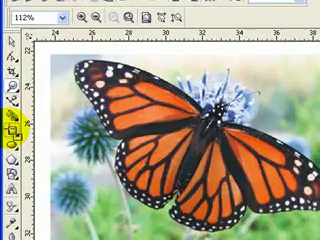
left_click(12, 125)
left_click_drag(38, 90, 290, 185)
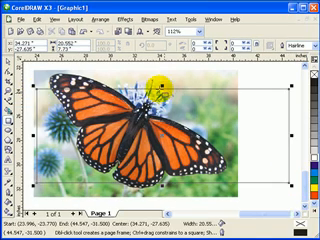
left_click_drag(162, 85, 163, 82)
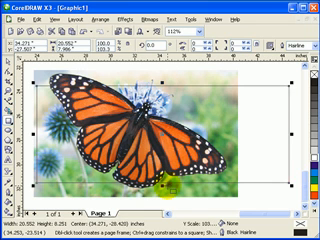
left_click_drag(163, 185, 163, 182)
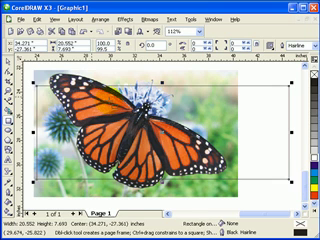
- Nudge the rectangle left so it sits across the butterfly, leaving it selected
left_click(8, 62)
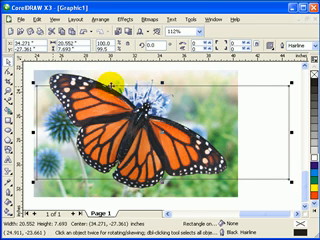
left_click(57, 88)
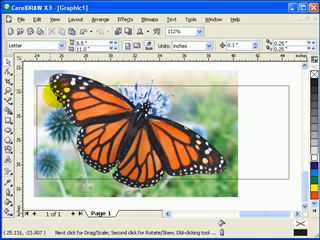
mouse_move(112, 85)
left_mouse_down()
mouse_move(40, 82)
mouse_move(120, 83)
left_mouse_up()
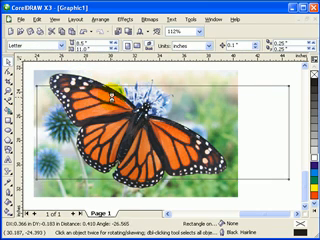
left_click_drag(100, 85, 100, 85)
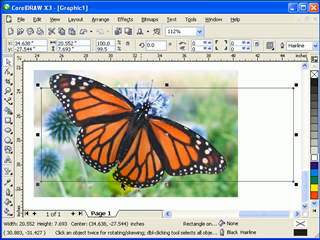
left_click(138, 202)
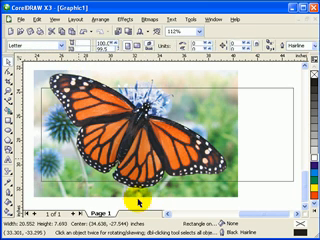
left_click(72, 155)
left_click(255, 77)
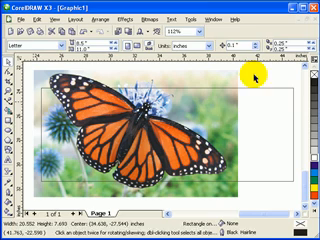
left_click(8, 112)
left_click(247, 98)
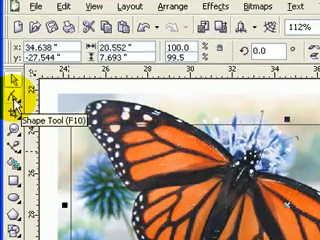
- Round the rectangle's corners by dragging its top-left corner node, then leave nothing selected
left_click(13, 100)
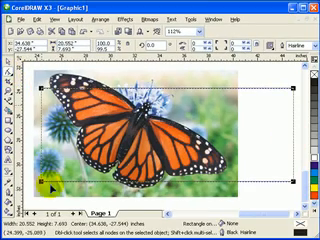
left_click(43, 93)
mouse_move(44, 91)
left_mouse_down()
mouse_move(57, 88)
mouse_move(44, 95)
left_mouse_up()
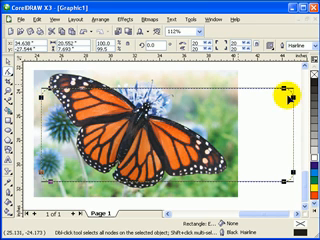
left_click(8, 62)
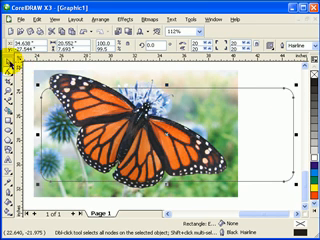
left_click(274, 75)
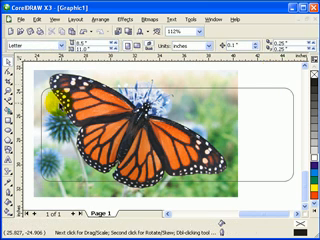
left_click(48, 80)
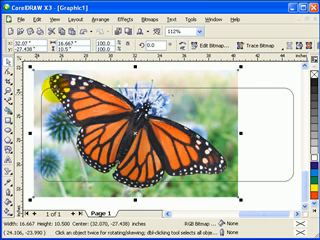
left_click(28, 142)
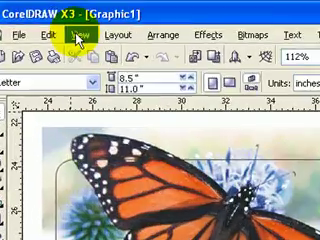
- Show the drawing in Wireframe view and zoom in on the wing tip above the banner
left_click(54, 19)
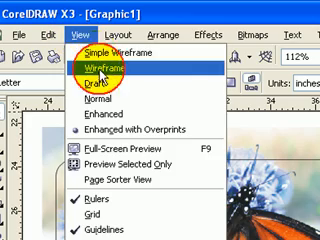
left_click(102, 70)
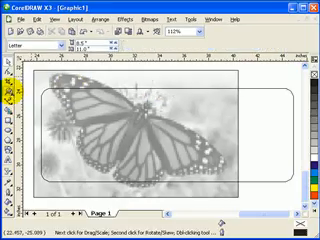
left_click(9, 90)
left_click_drag(35, 67, 130, 102)
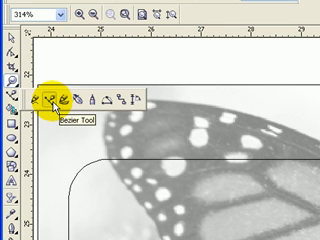
- Trace a closed Bezier outline around the upper wing tip that sticks out above the rectangle
left_click(53, 101)
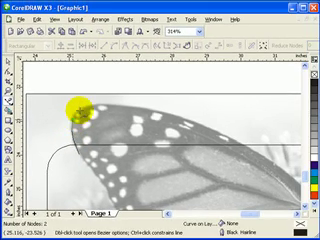
left_click_drag(80, 110, 88, 107)
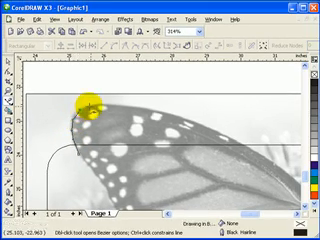
left_click(90, 107)
left_click(108, 103)
left_click(129, 106)
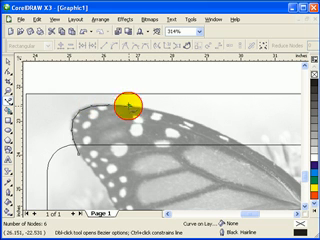
left_click(193, 124)
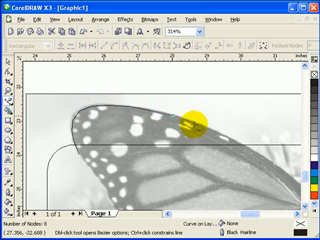
left_click(200, 125)
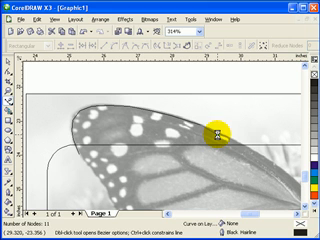
left_click(250, 153)
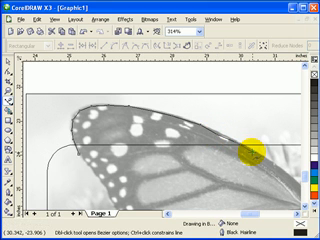
left_click_drag(241, 153, 190, 157)
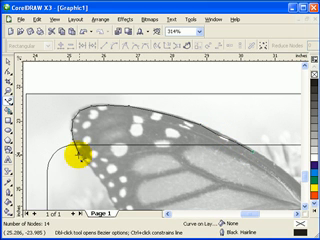
left_click(8, 64)
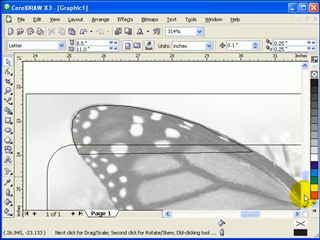
- Zoom out to the whole butterfly, then zoom in on the lower wing below the banner
left_click_drag(288, 207, 163, 138)
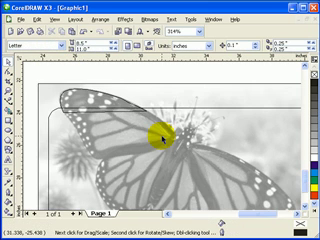
left_click(303, 209)
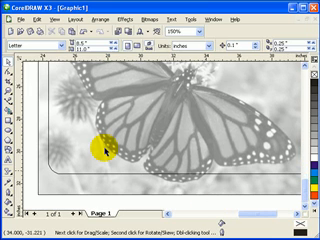
left_click(8, 95)
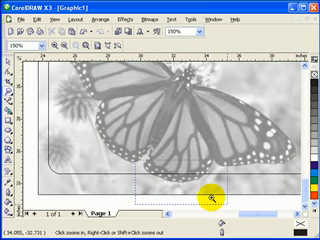
left_click_drag(135, 150, 228, 205)
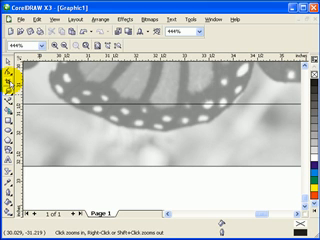
- Trace a Bezier outline along the lower wing edge hanging below the rectangle and finish the curve
left_click(8, 95)
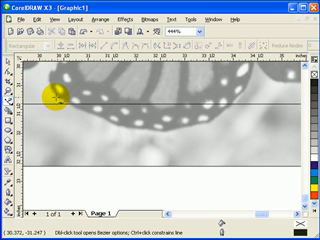
left_click(57, 96)
left_click(95, 117)
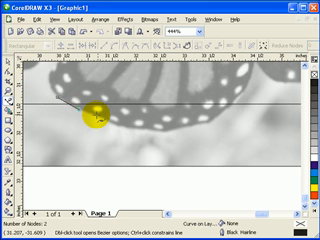
left_click(113, 122)
left_click_drag(121, 126, 165, 130)
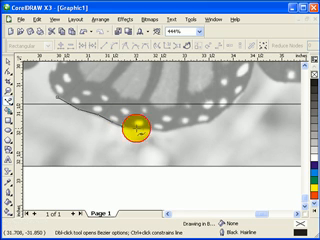
left_click(207, 121)
key("space")
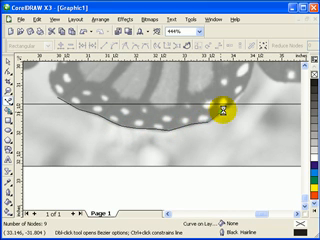
key("space")
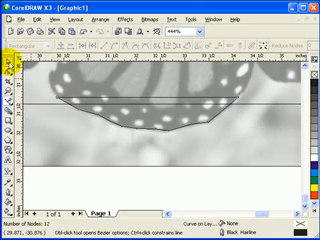
left_click(8, 61)
- Deselect the curve and zoom in on the upper wing tip area
left_click(138, 197)
scroll(162, 137, "down", 2)
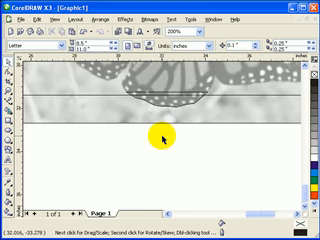
scroll(162, 137, "down", 2)
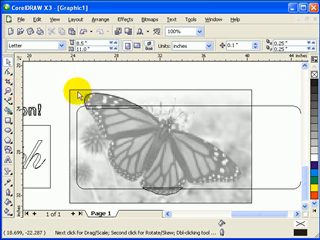
left_click(8, 91)
left_click_drag(68, 77, 152, 125)
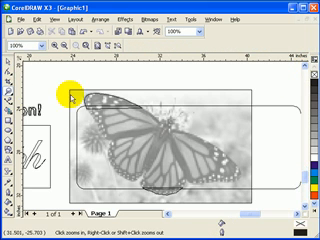
key("space")
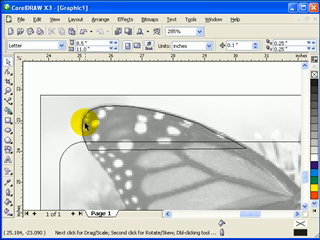
- Weld the wing-tip outline with the rounded rectangle into one banner shape and deselect it
left_click(85, 123)
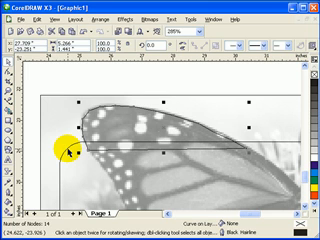
left_click(70, 150, "shift")
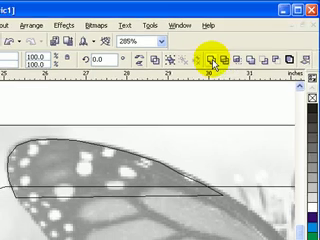
left_click(211, 63)
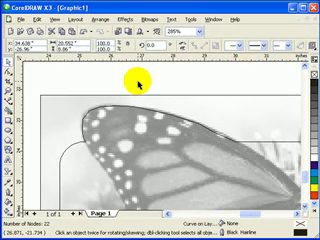
left_click(138, 85)
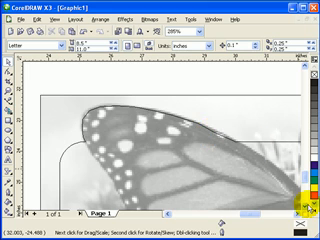
scroll(303, 207, "down", 3)
scroll(303, 207, "down", 3)
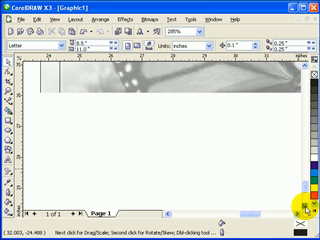
scroll(303, 207, "down", 2)
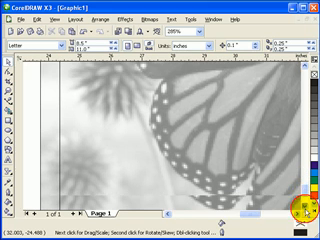
scroll(302, 212, "down", 2)
scroll(302, 212, "down", 2)
scroll(302, 212, "down", 2)
scroll(298, 212, "up", 2)
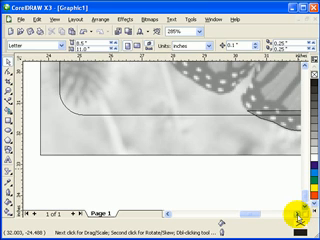
scroll(298, 212, "right", 2)
scroll(298, 212, "right", 2)
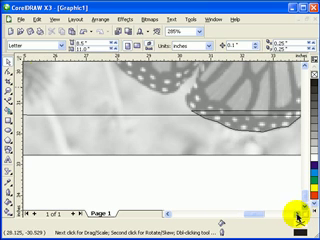
left_click(55, 82)
scroll(192, 183, "down", 3)
left_click(185, 183)
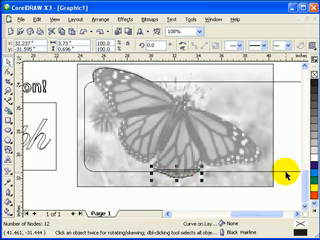
left_click(284, 176)
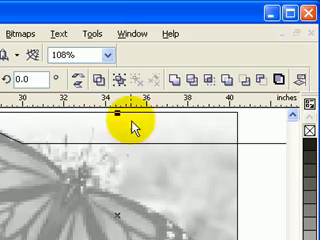
left_click(185, 80)
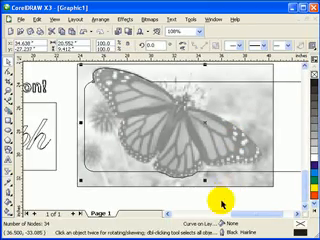
left_click(220, 198)
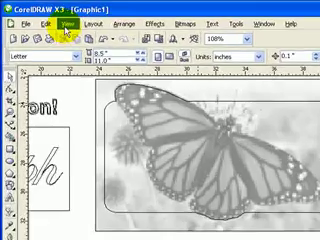
- Switch the display to Enhanced view so the butterfly photo shows in full colour
left_click(53, 18)
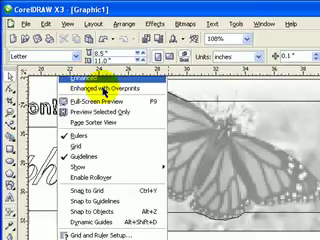
left_click(107, 102)
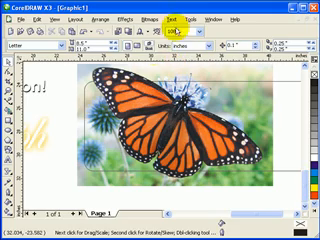
left_click(190, 20)
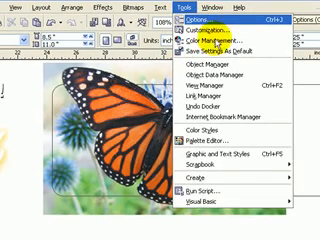
left_click(218, 20)
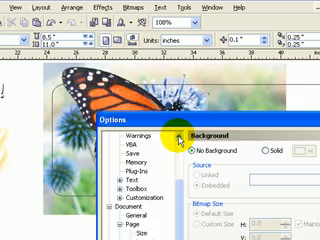
left_click_drag(193, 150, 130, 78)
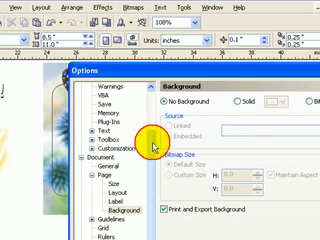
scroll(153, 148, "up", 1)
scroll(153, 130, "up", 2)
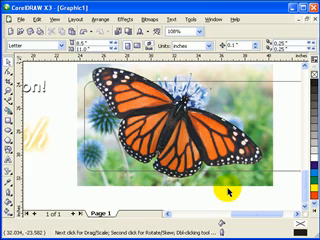
- PowerClip the butterfly photo inside the rounded banner shape with Place Inside Container
left_click(87, 71)
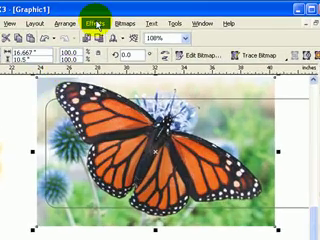
left_click(96, 24)
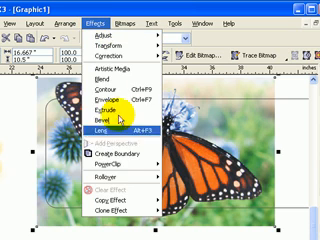
mouse_move(118, 157)
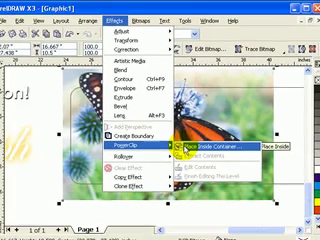
left_click(172, 167)
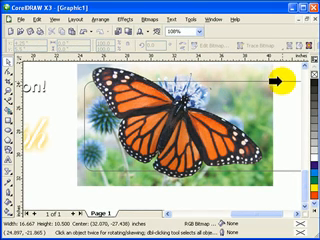
left_click(268, 142)
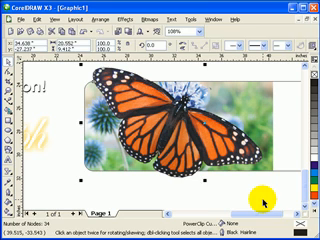
- Deselect and reselect the banner holding the clipped photo
left_click(265, 204)
left_click_drag(280, 220, 287, 219)
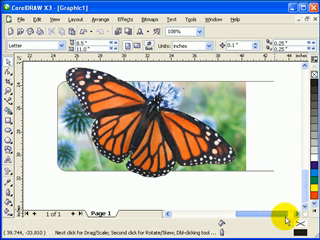
left_click(89, 153)
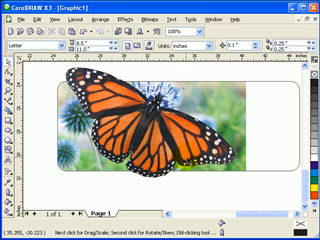
left_click(272, 115)
left_click(201, 103)
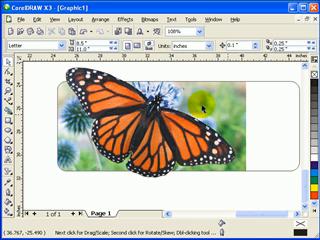
left_click(229, 104)
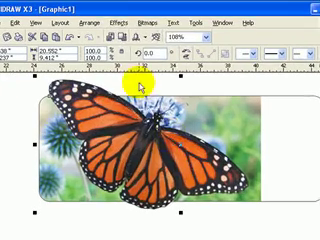
- Edit the PowerClip contents and give the butterfly a linear transparency fading out to the right
left_click(120, 20)
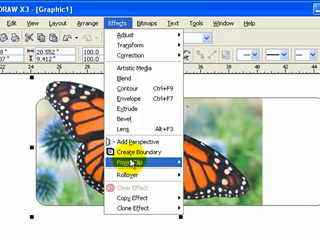
mouse_move(140, 176)
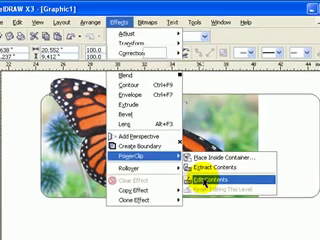
left_click(200, 186)
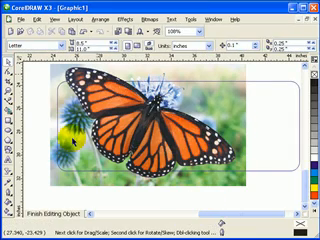
left_click(212, 74)
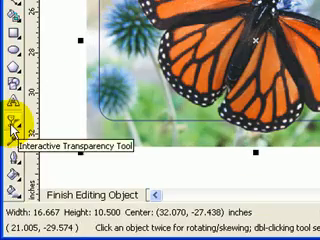
left_click(13, 127)
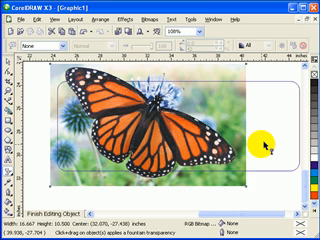
left_click_drag(220, 128, 240, 128)
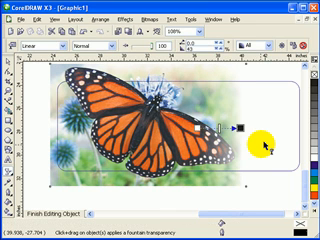
left_click(8, 62)
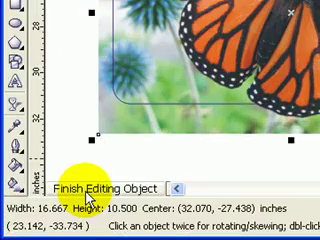
- Finish editing the clipped butterfly, nudge the banner left and fill it red, then green
left_click(88, 192)
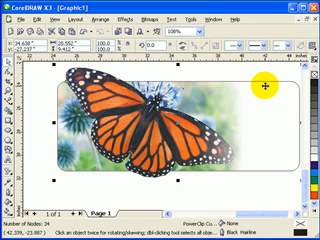
left_click_drag(265, 86, 264, 88)
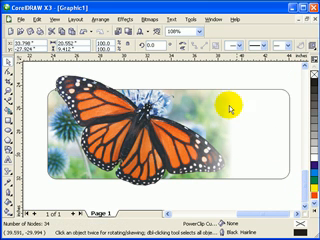
left_click_drag(313, 150, 276, 146)
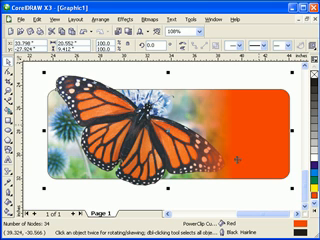
left_click(311, 180)
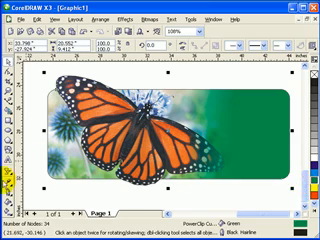
- Give the banner a 4 pt teal outline in the Outline Pen dialog
left_click(8, 185)
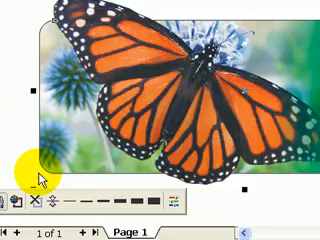
left_click(33, 185)
left_click(78, 60)
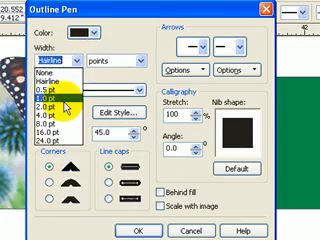
left_click(55, 114)
left_click(95, 35)
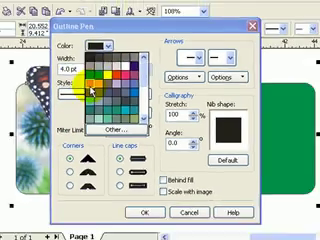
left_click(91, 87)
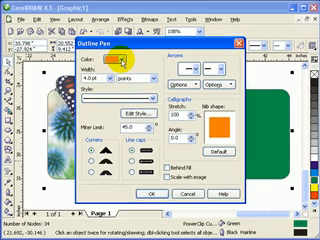
left_click(120, 60)
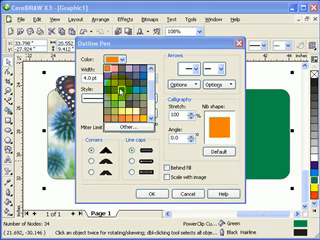
left_click(120, 92)
left_click(150, 196)
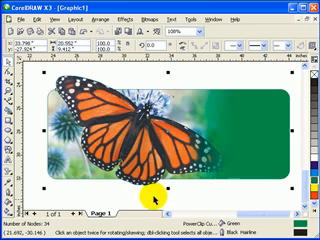
- Thicken the banner outline to 8 pt
left_click(8, 190)
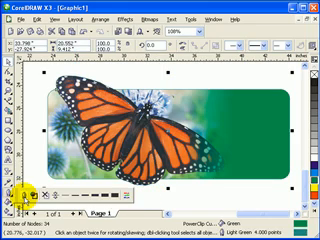
left_click(25, 197)
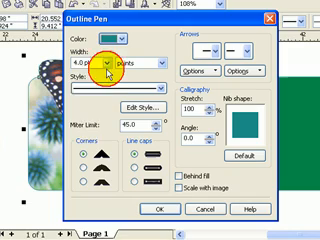
left_click(108, 68)
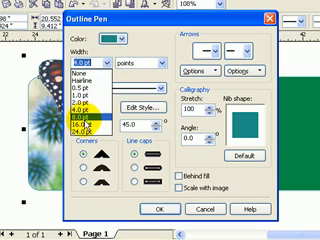
left_click(84, 119)
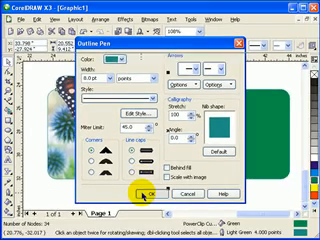
left_click(141, 195)
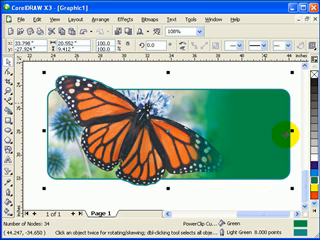
left_click(311, 206)
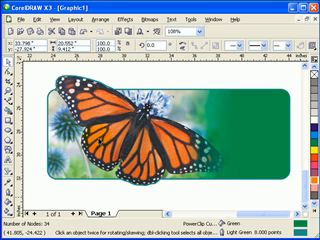
- Fill the banner orange and move the 'Opening Soon! here in Guelph' text onto it
left_click_drag(250, 120, 236, 134)
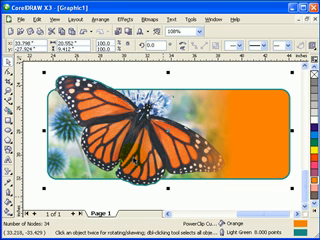
left_click(170, 212)
left_click(243, 213)
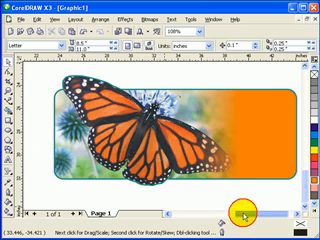
mouse_move(243, 213)
left_mouse_down()
mouse_move(237, 217)
mouse_move(241, 215)
left_mouse_up()
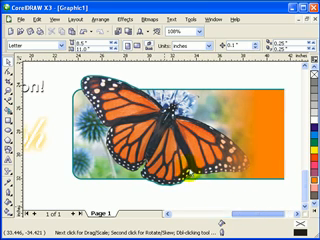
scroll(157, 133, "down", 1)
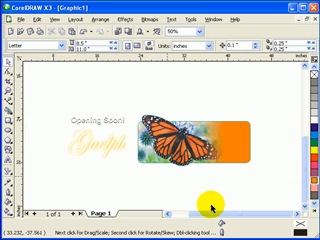
left_click_drag(57, 100, 131, 186)
left_click_drag(97, 143, 233, 153)
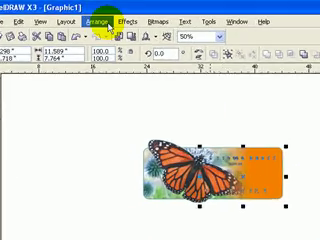
- Bring the text forward one level in front of the banner and zoom to fit
left_click(105, 23)
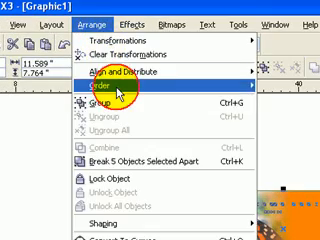
mouse_move(140, 56)
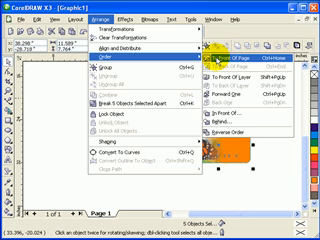
left_click(287, 104)
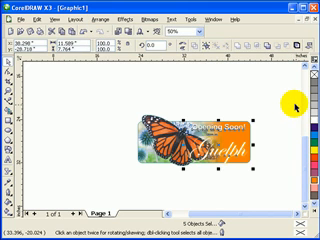
left_click(291, 107)
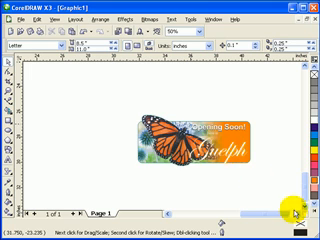
key("F4")
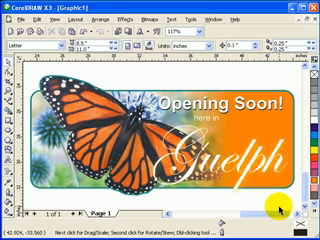